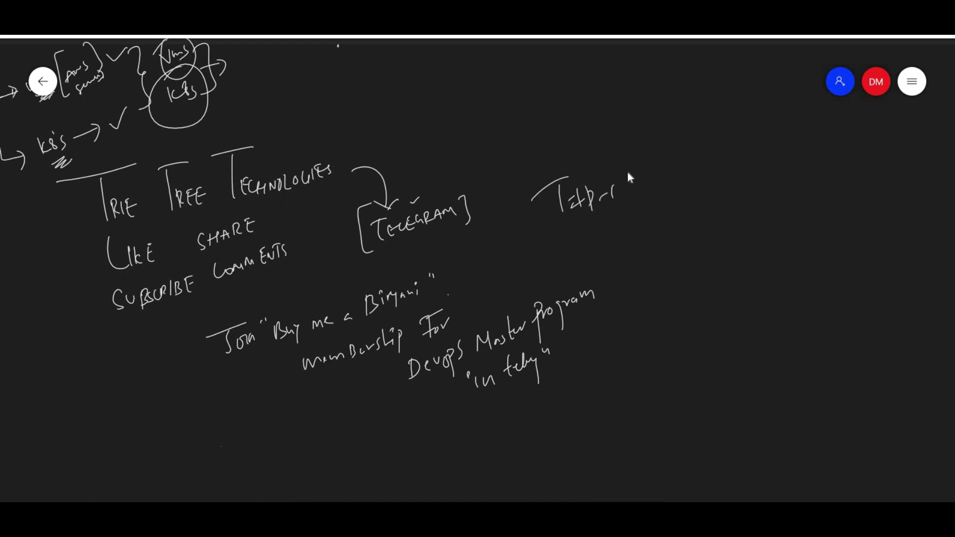
- Box the Tip-04 label, brace the 1PR and 2PR duration notes, and circle the new note
left_click_drag(631, 179, 637, 193)
left_click_drag(636, 149, 647, 228)
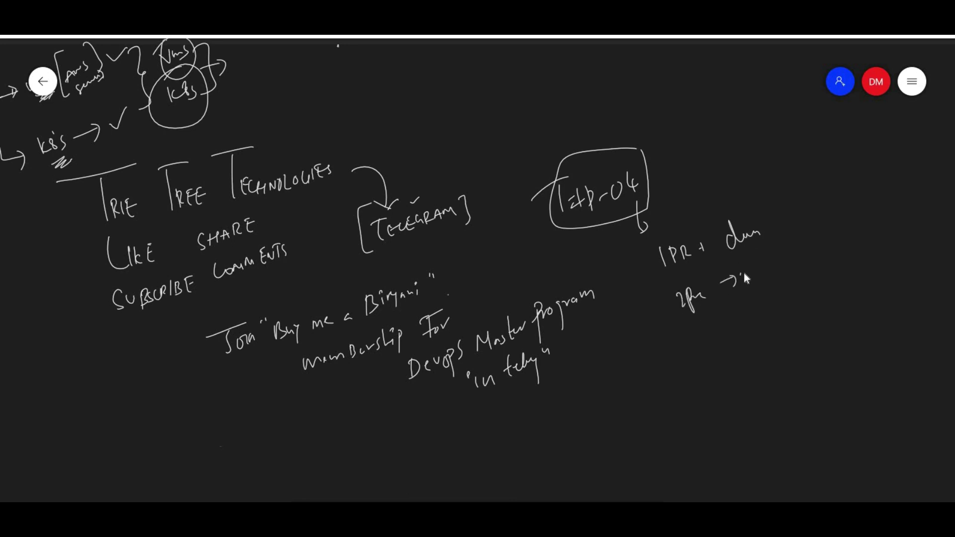
left_click_drag(763, 217, 780, 279)
left_click_drag(799, 194, 810, 274)
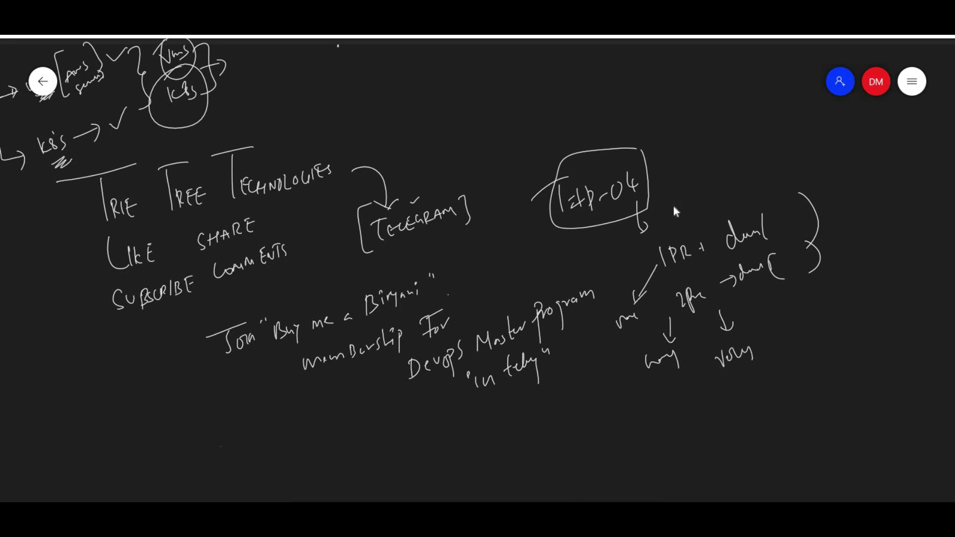
mouse_move(686, 183)
left_mouse_down()
mouse_move(650, 239)
mouse_move(711, 261)
mouse_move(683, 234)
left_mouse_up()
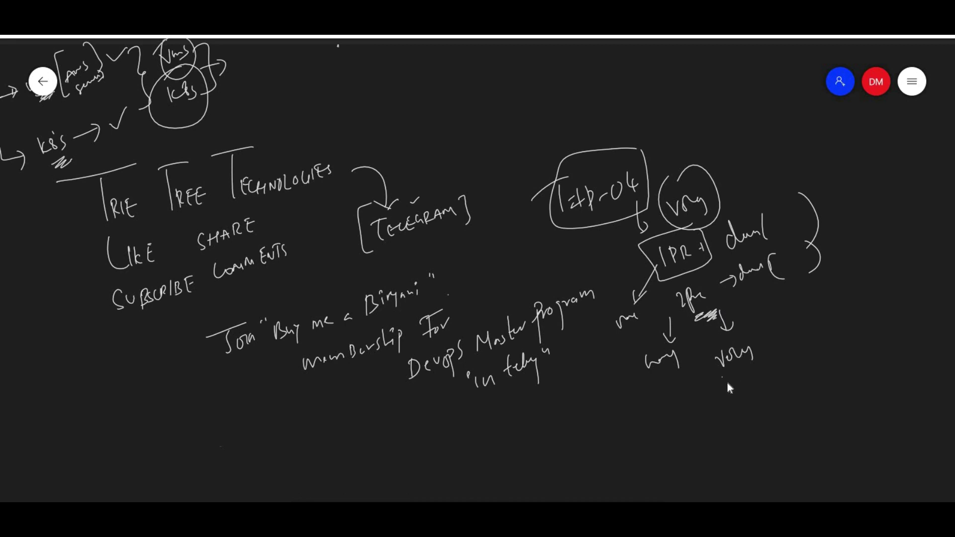
- Draw a small zigzag mark beside the lower right 'vory' note
left_click_drag(724, 375, 741, 382)
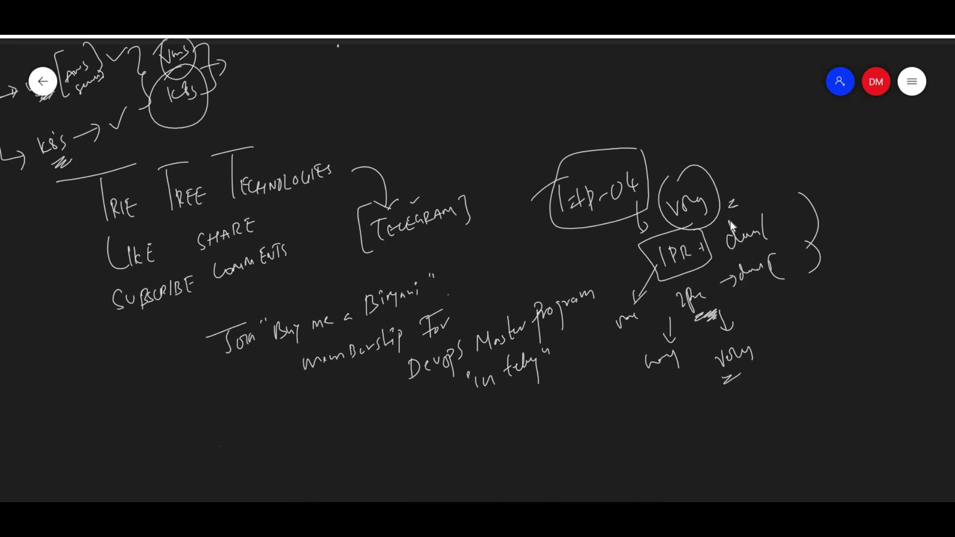